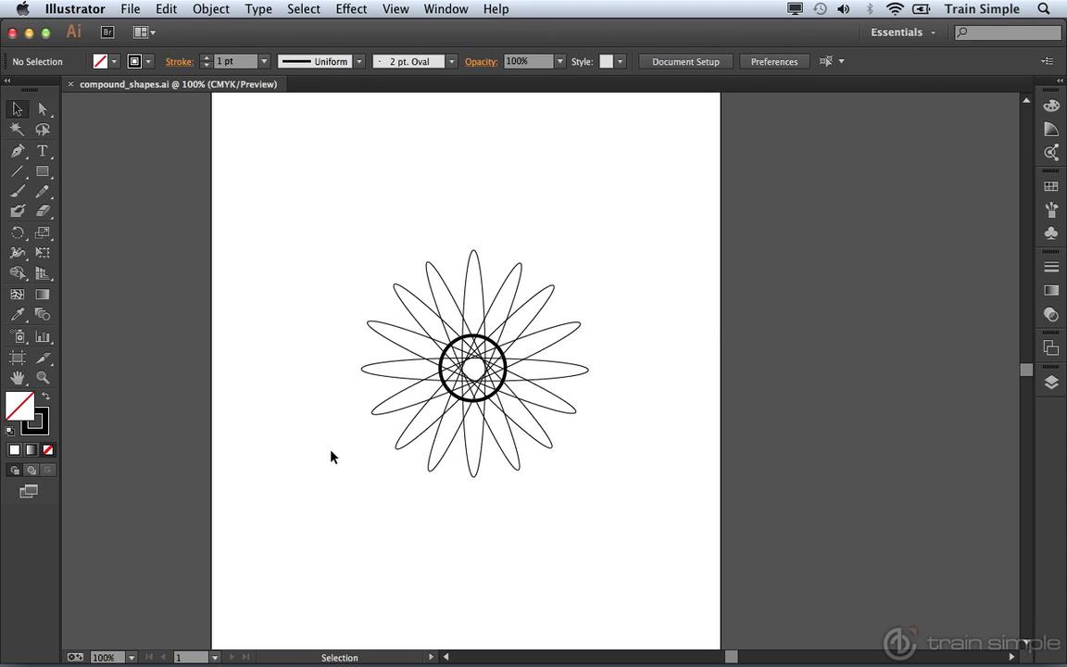
Unite all the overlapping petal ellipses into one shape with Pathfinder, leaving out the thick centre circle.
left_click(475, 477)
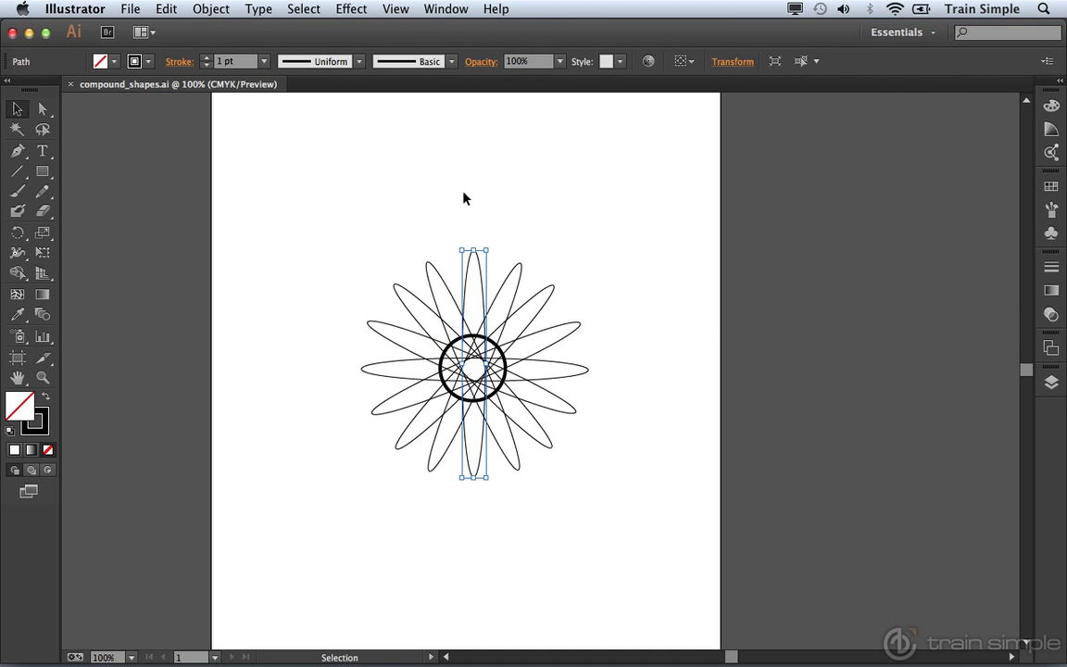
left_click(445, 9)
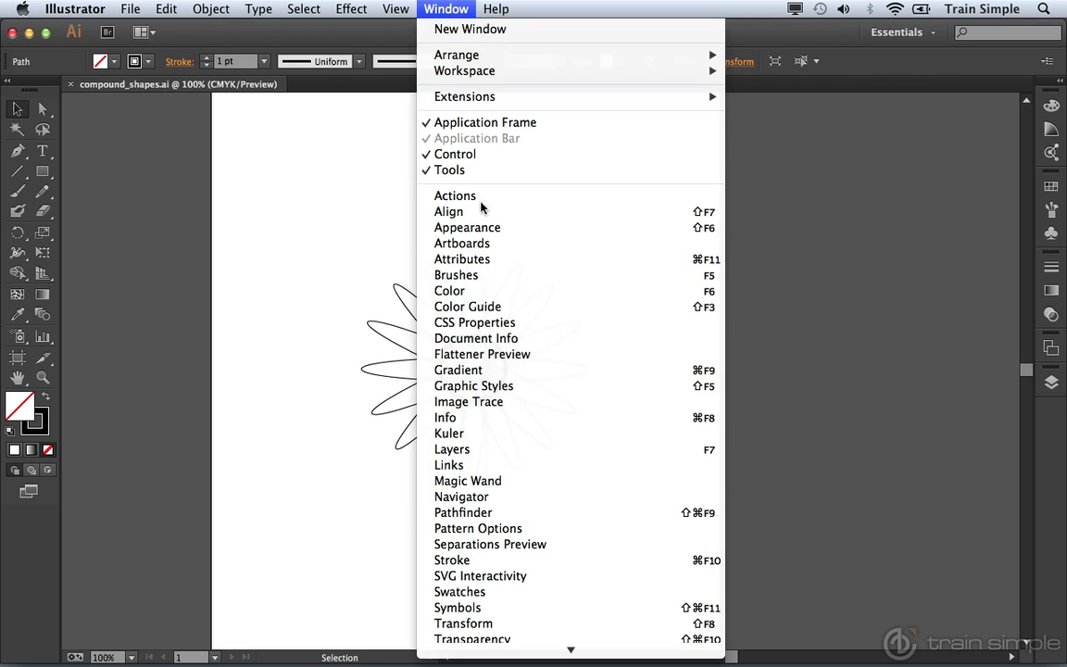
left_click(508, 512)
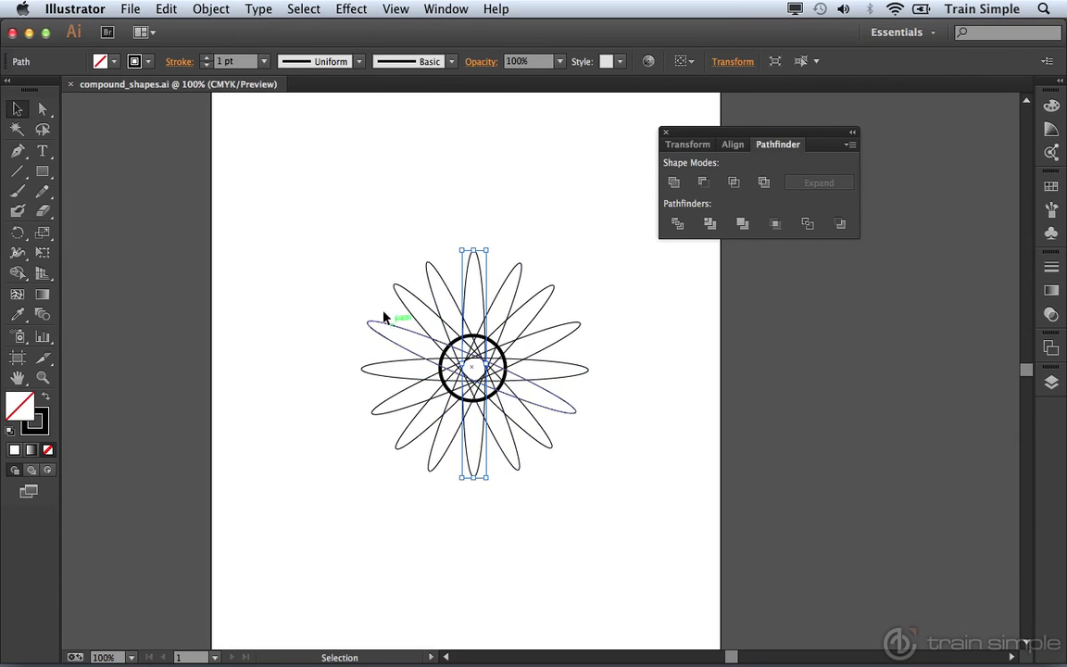
mouse_move(319, 231)
left_mouse_down()
mouse_move(374, 251)
mouse_move(493, 393)
mouse_move(585, 438)
mouse_move(602, 527)
left_mouse_up()
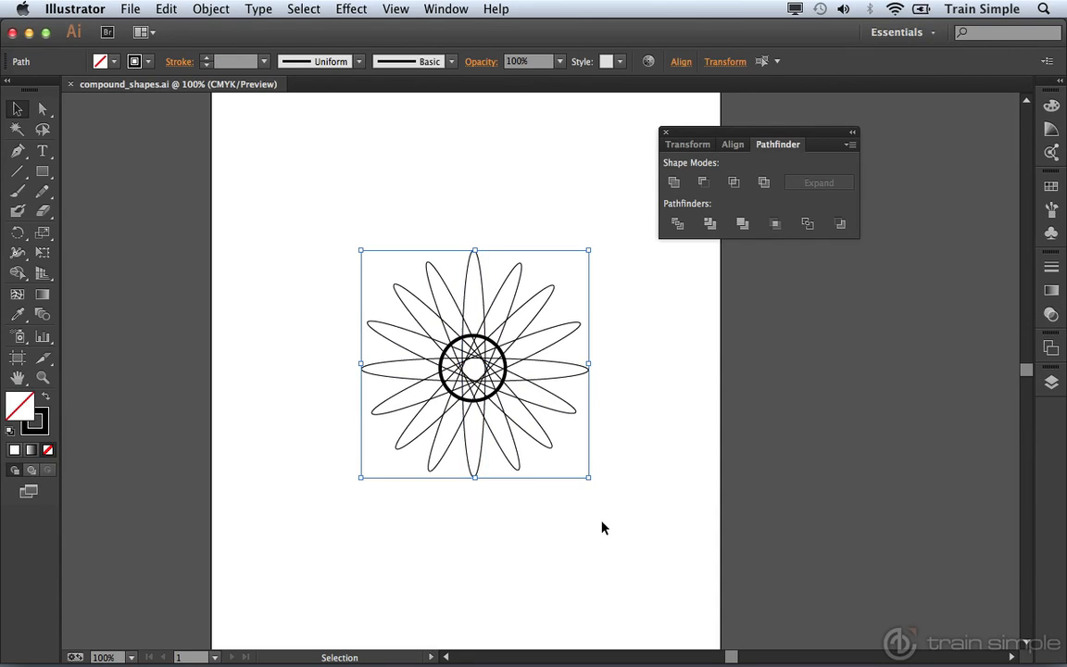
left_click(471, 402, "shift")
left_click(673, 184)
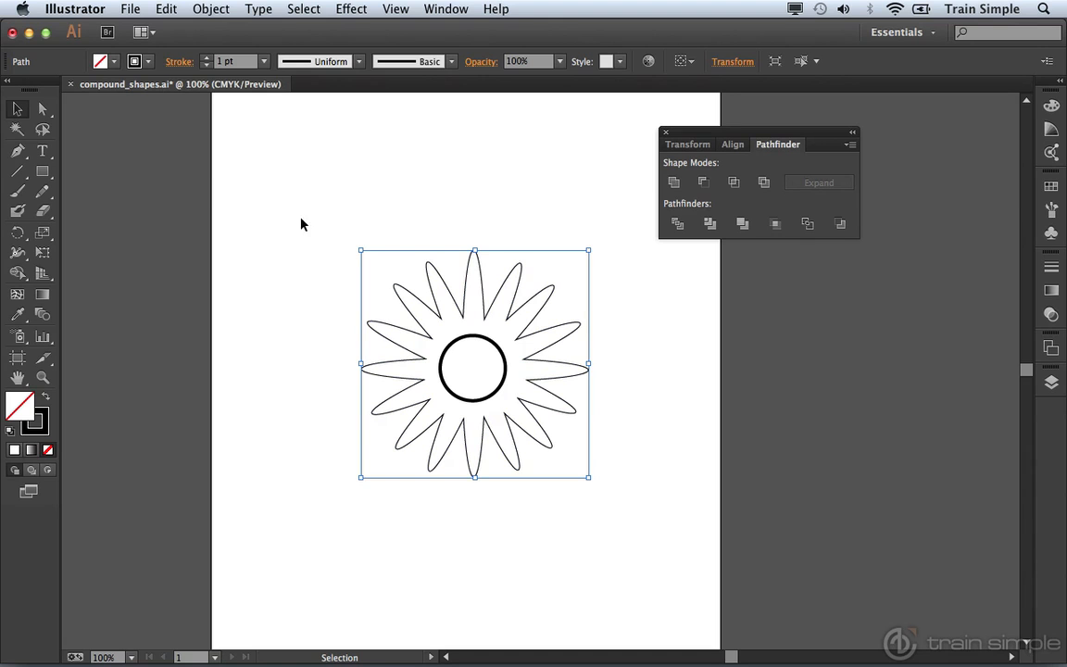
Fill the united flower shape with a light blue swatch.
left_click(104, 61)
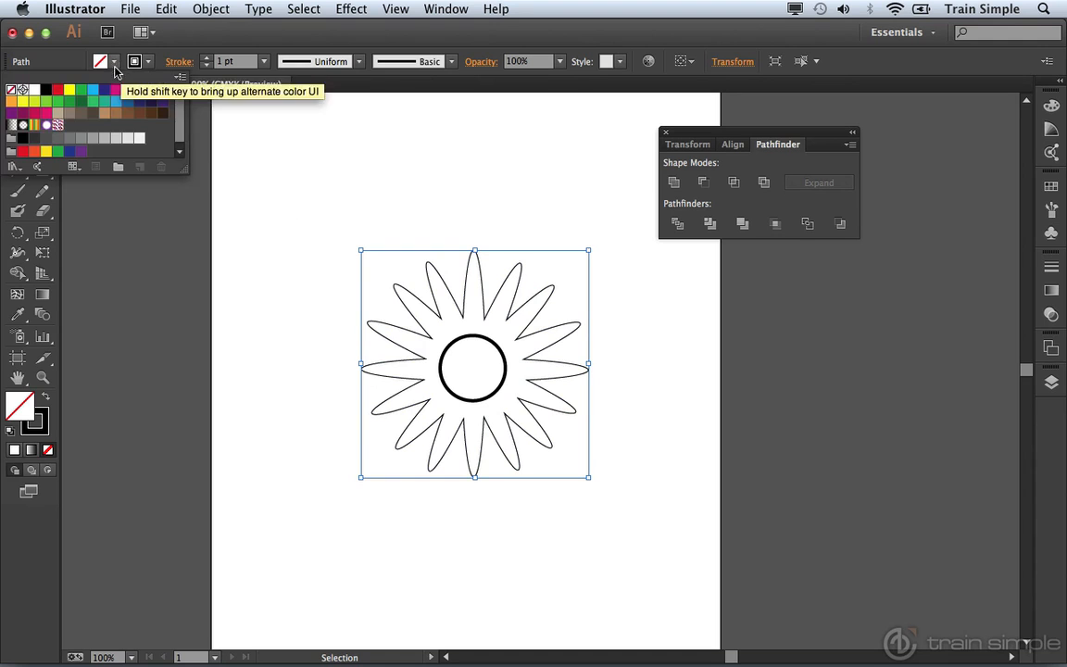
left_click(116, 101)
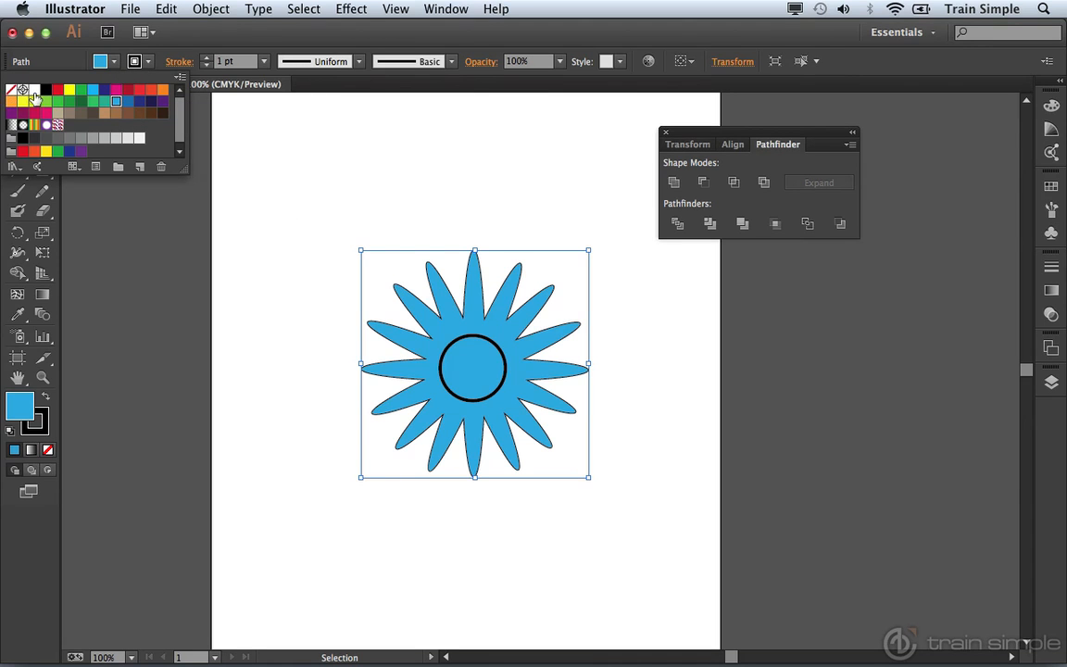
left_click(277, 212)
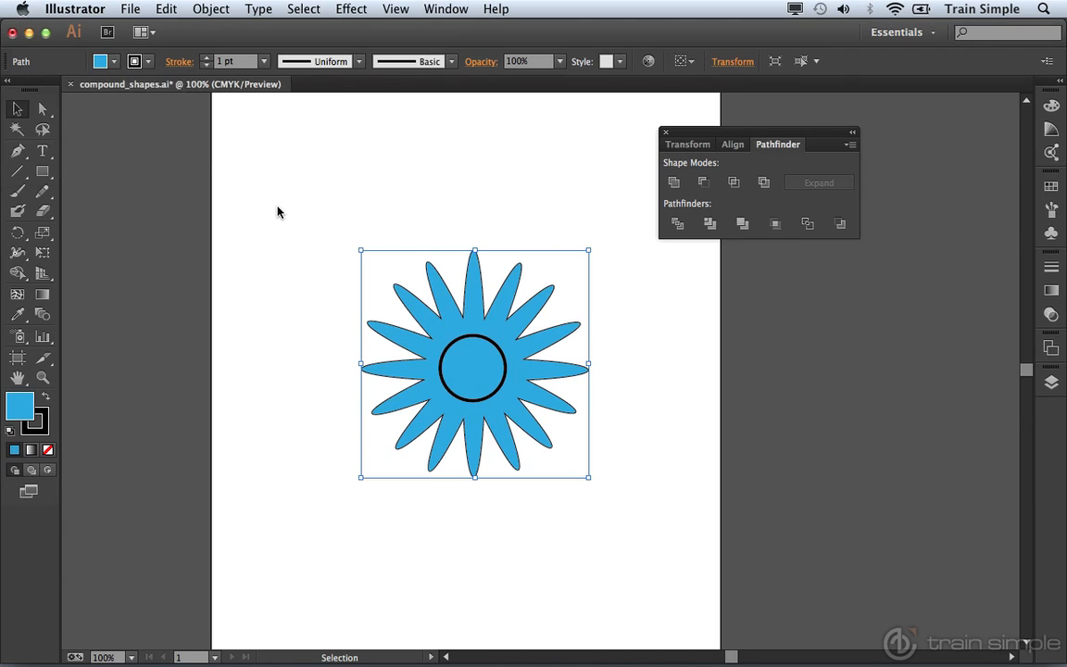
Show the selection edges and subtract the centre circle from the blue flower with Minus Front.
left_click(496, 390, "shift")
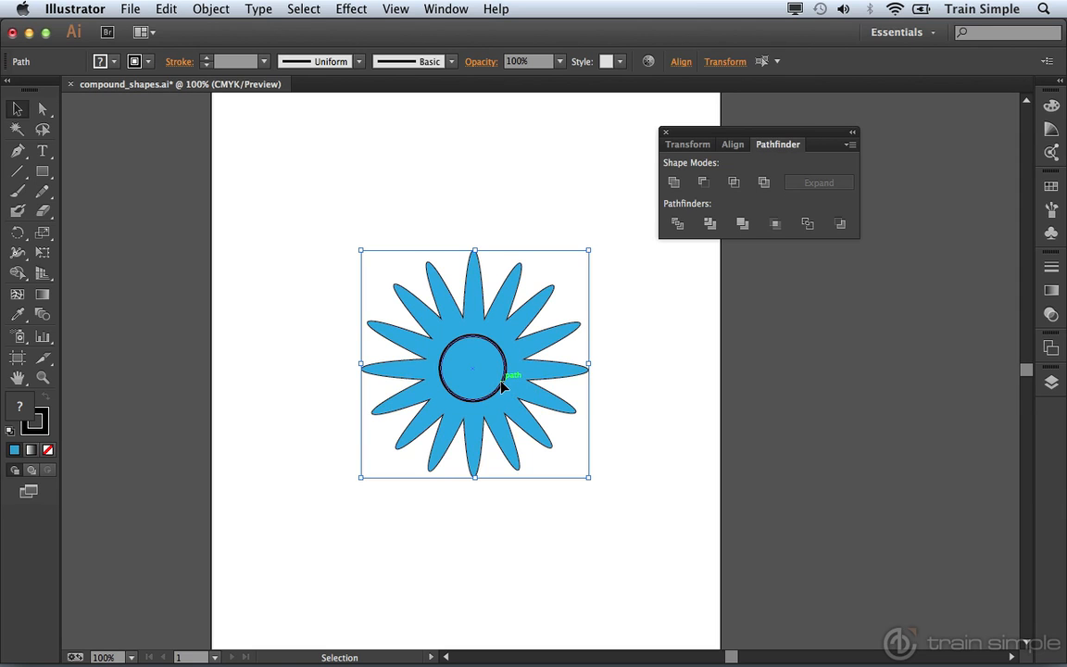
left_click(395, 8)
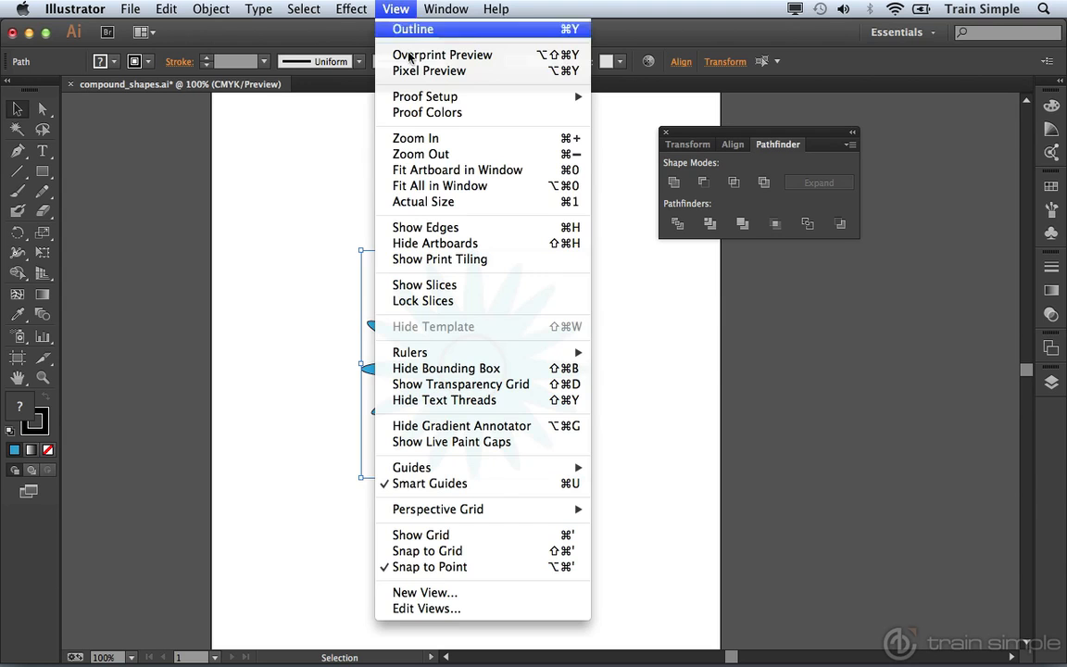
left_click(426, 227)
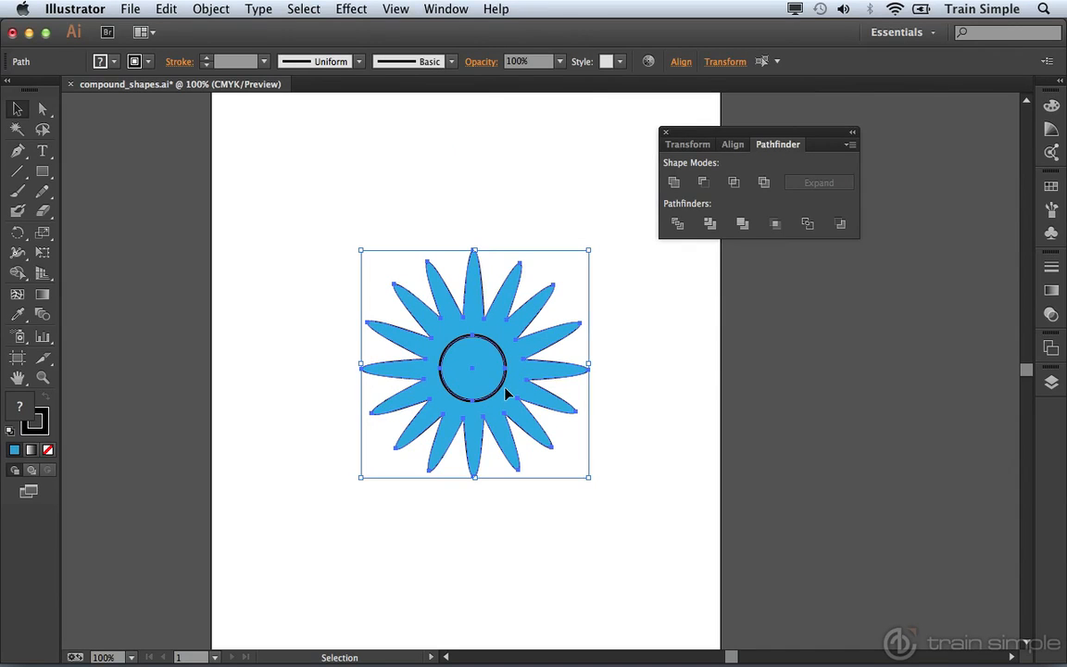
left_click(705, 184)
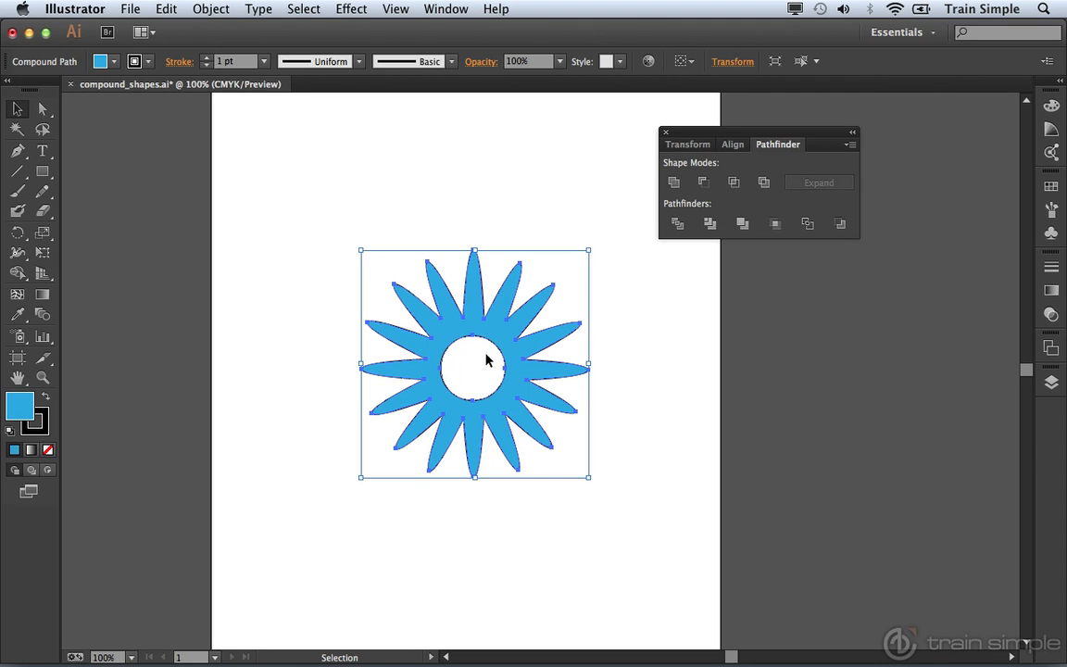
Release the flower's compound path into separate petal and centre circle shapes, and deselect them.
left_click(208, 8)
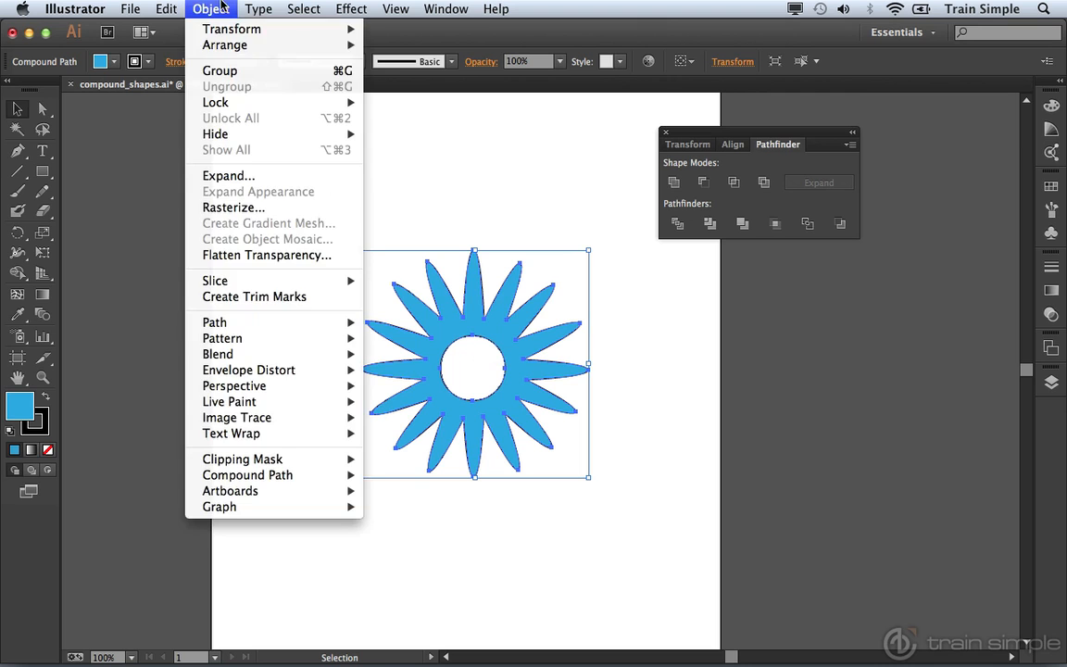
mouse_move(277, 475)
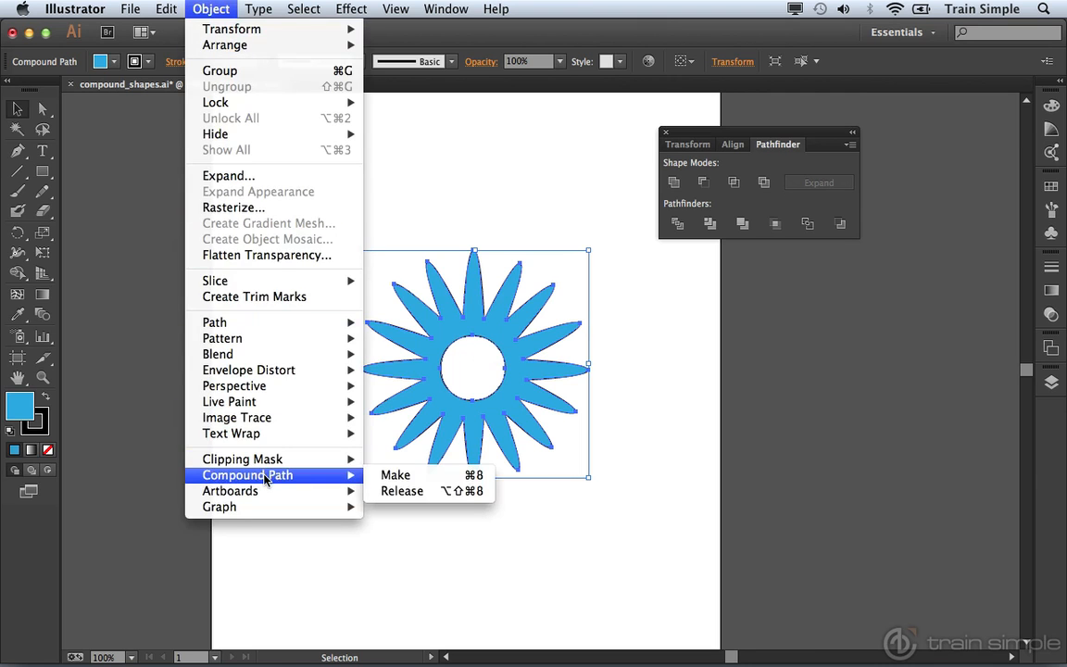
left_click(393, 493)
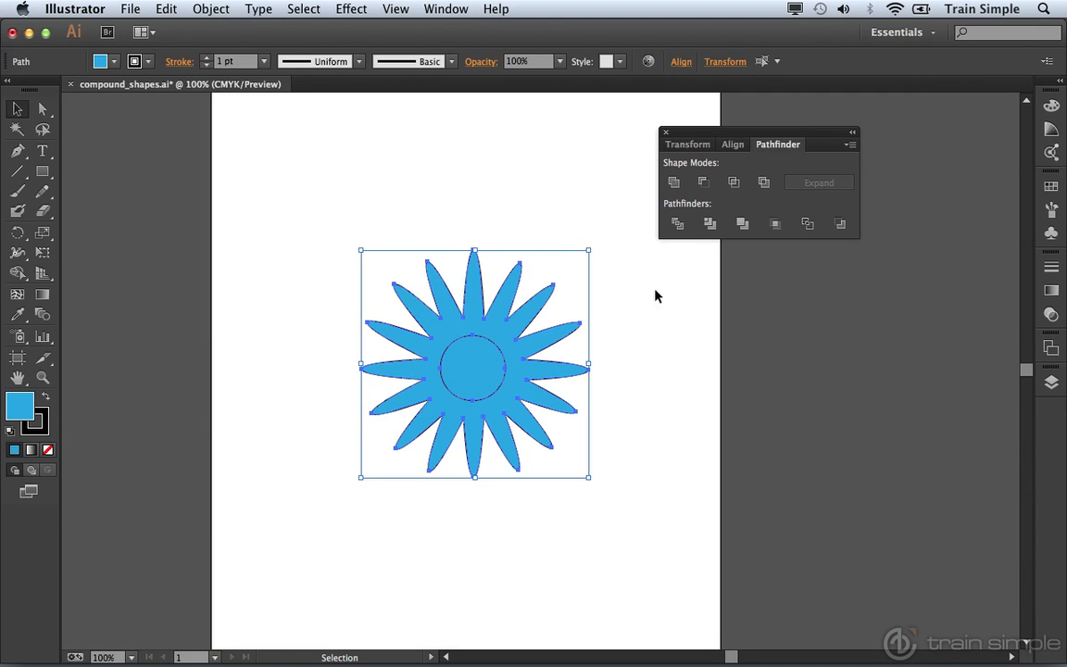
left_click(661, 353)
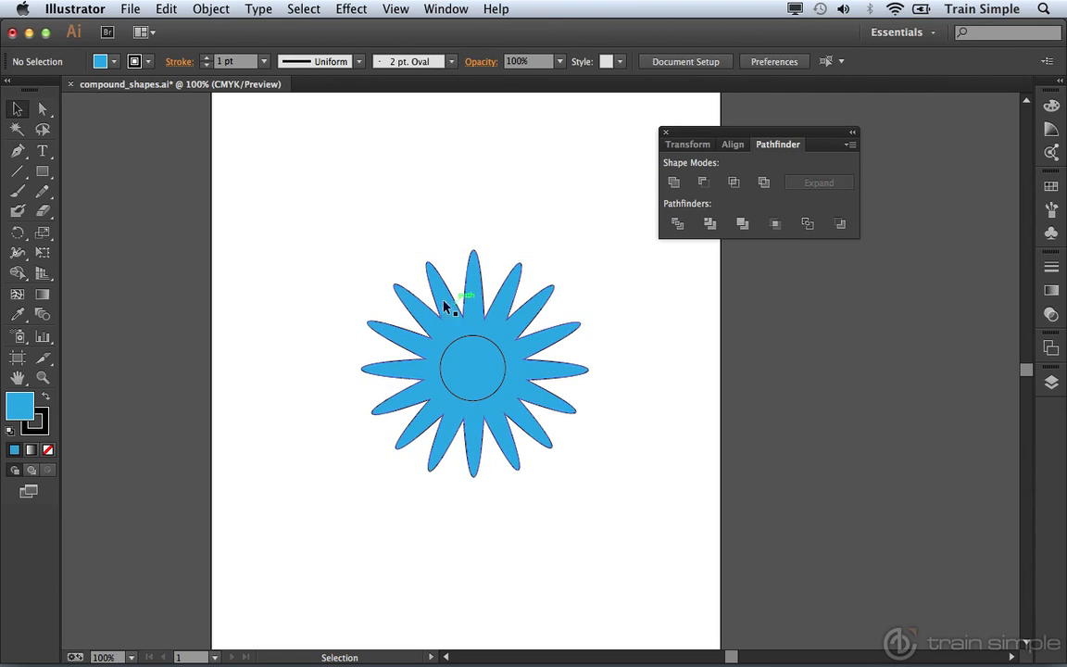
Draw two overlapping circles below the flower with the Ellipse tool, using no fill and a default black stroke.
left_click(43, 173)
left_click_drag(46, 177, 80, 209)
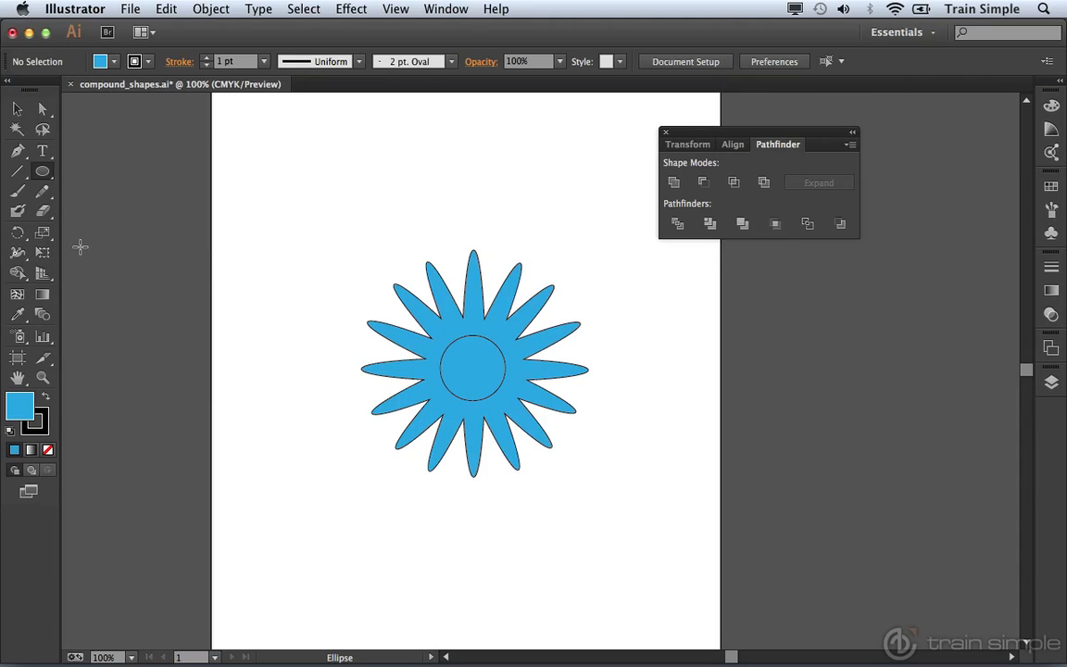
left_click(9, 433)
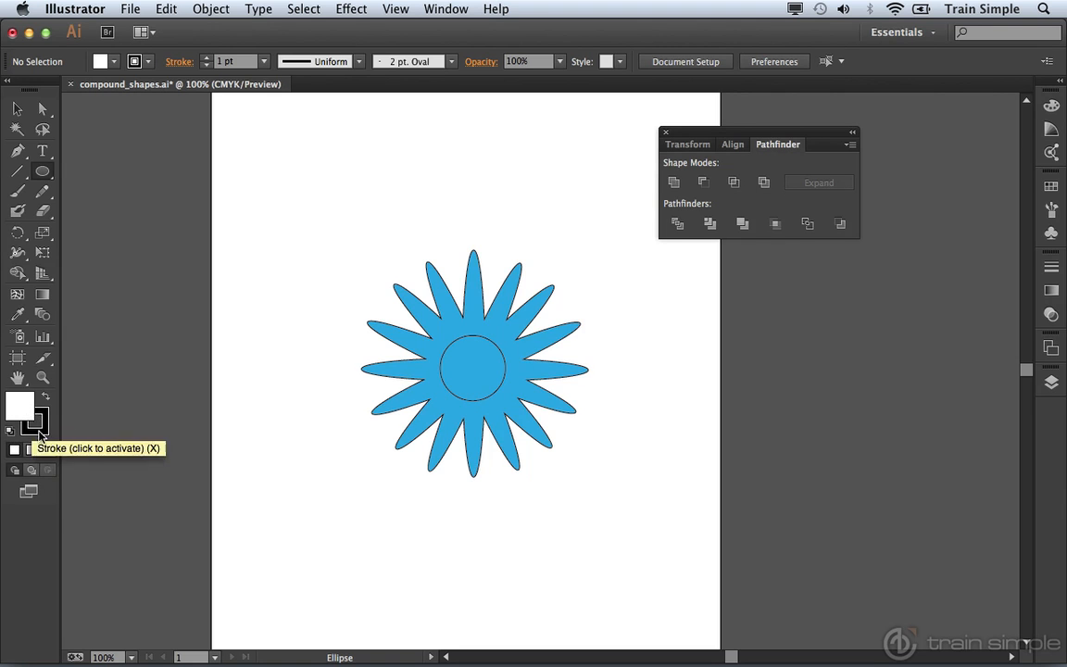
left_click(48, 450)
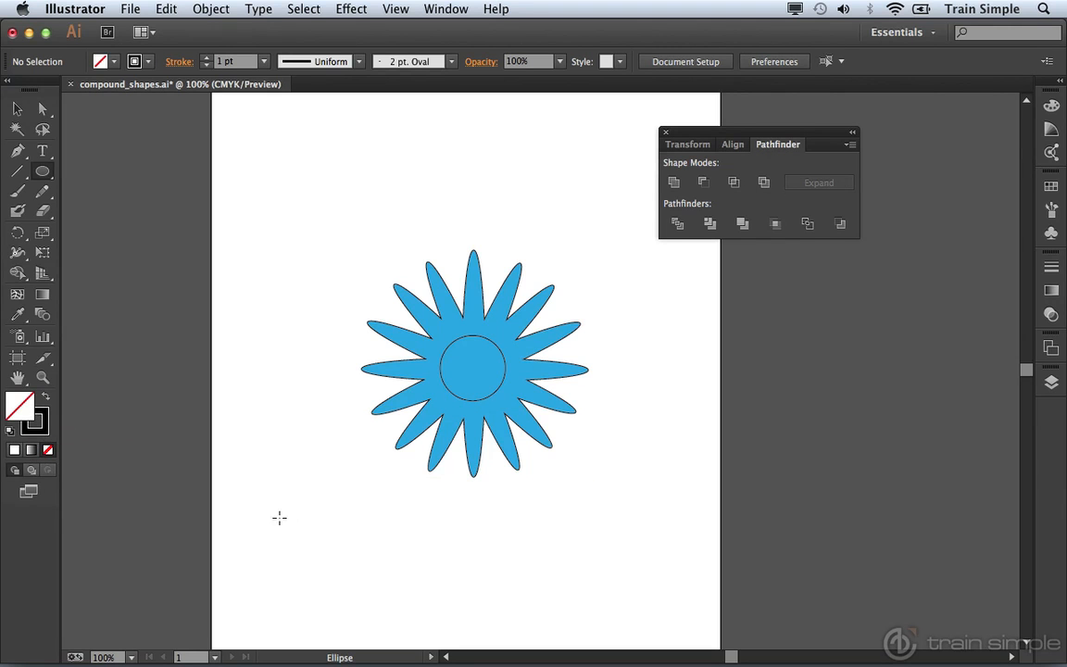
left_click_drag(254, 531, 346, 600)
left_click_drag(292, 488, 389, 576)
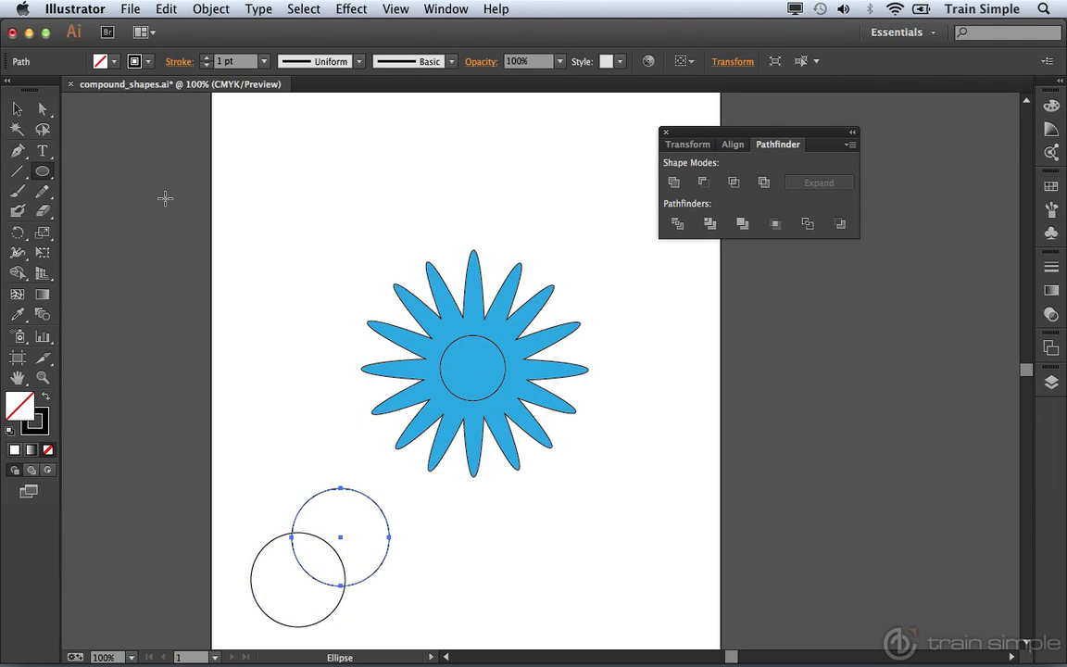
Try uniting the two overlapping circles with Pathfinder and undo the union.
left_click(19, 111)
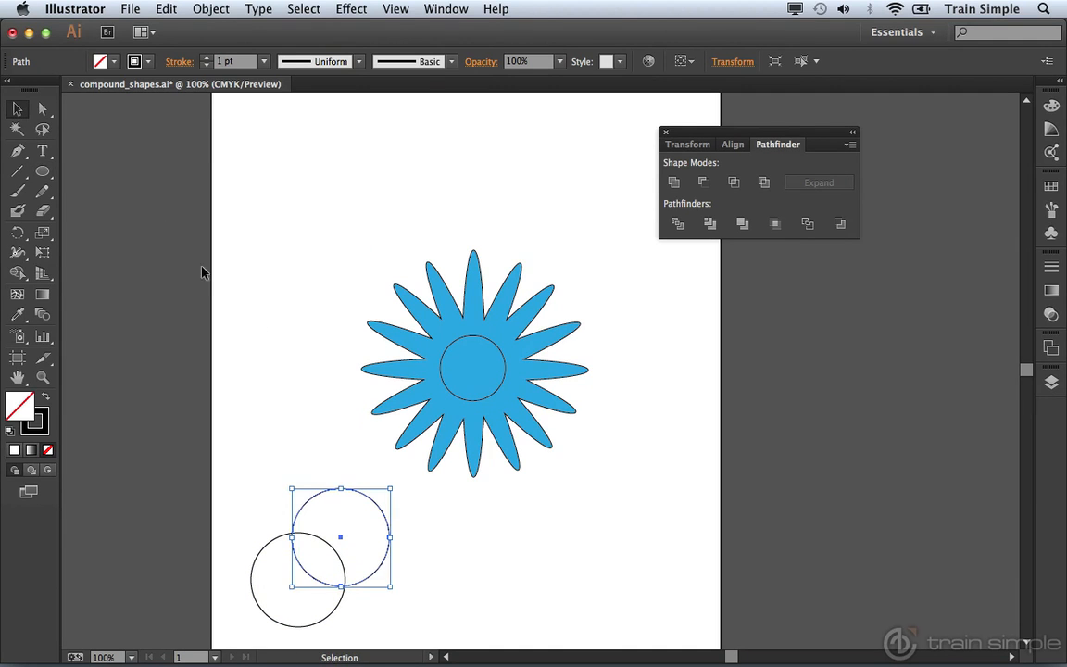
left_click(262, 550, "shift")
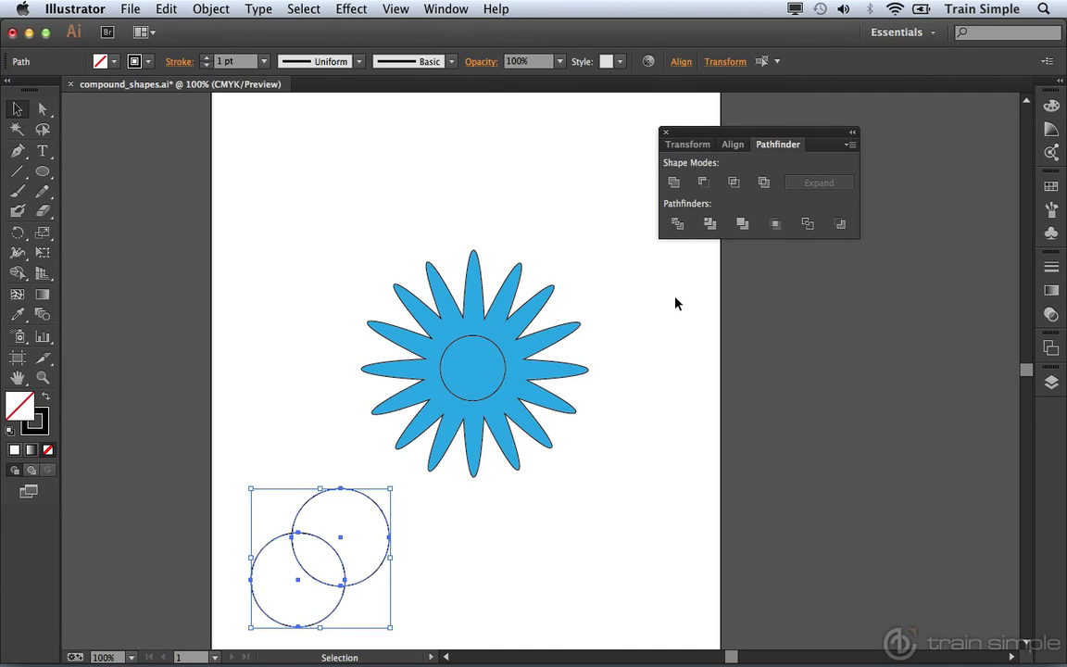
left_click(674, 184)
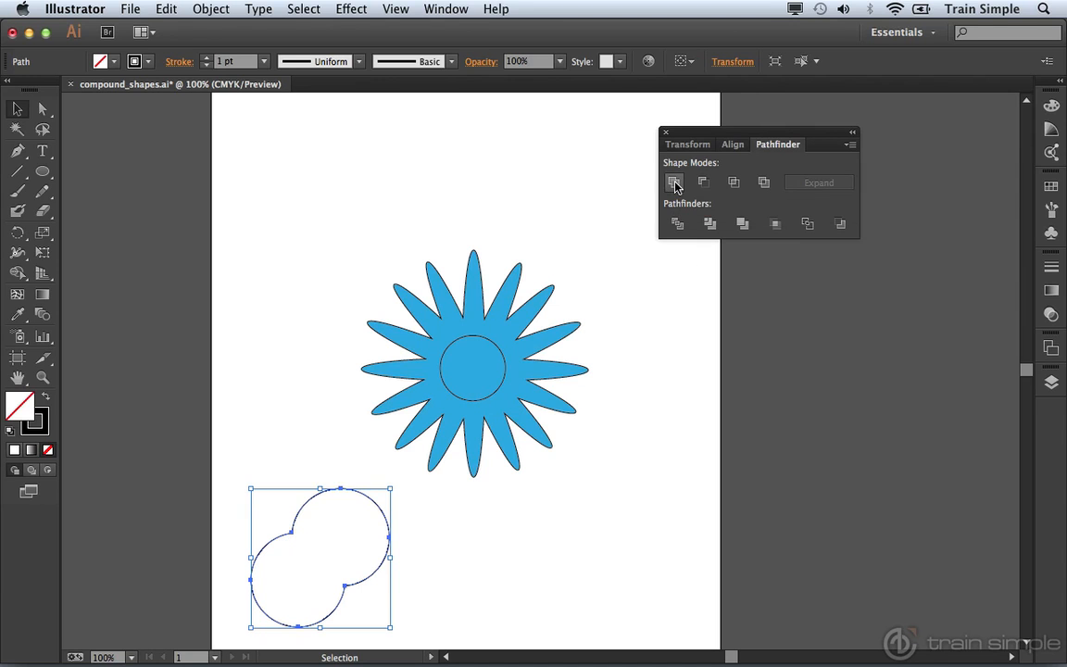
key("super+z")
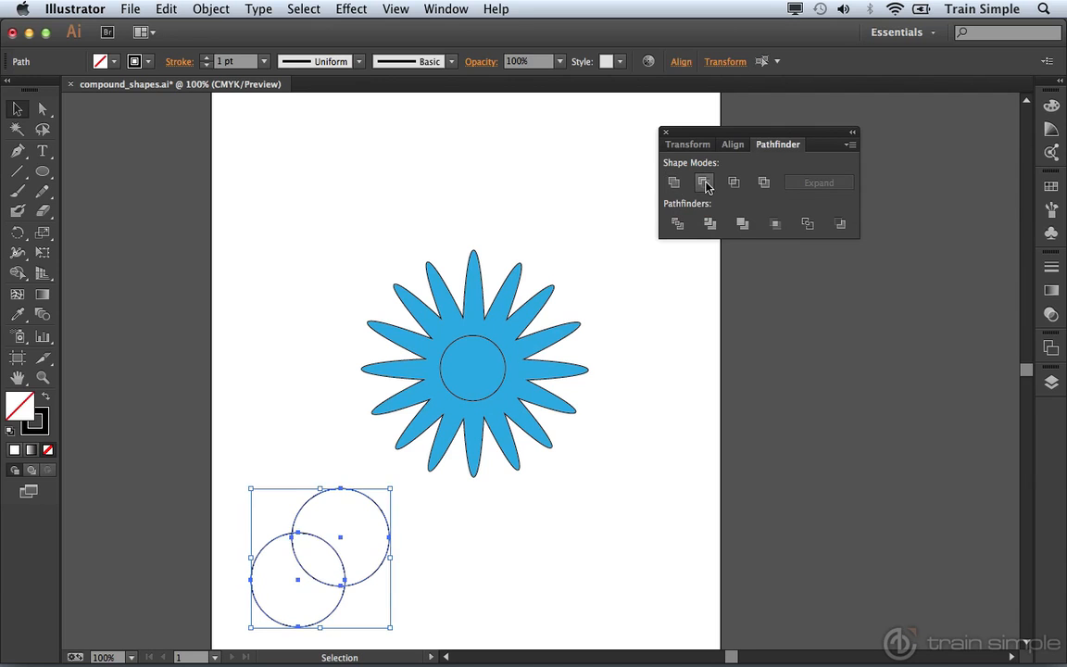
Try Minus Front on the two overlapping circles and undo it each time.
left_click(705, 184)
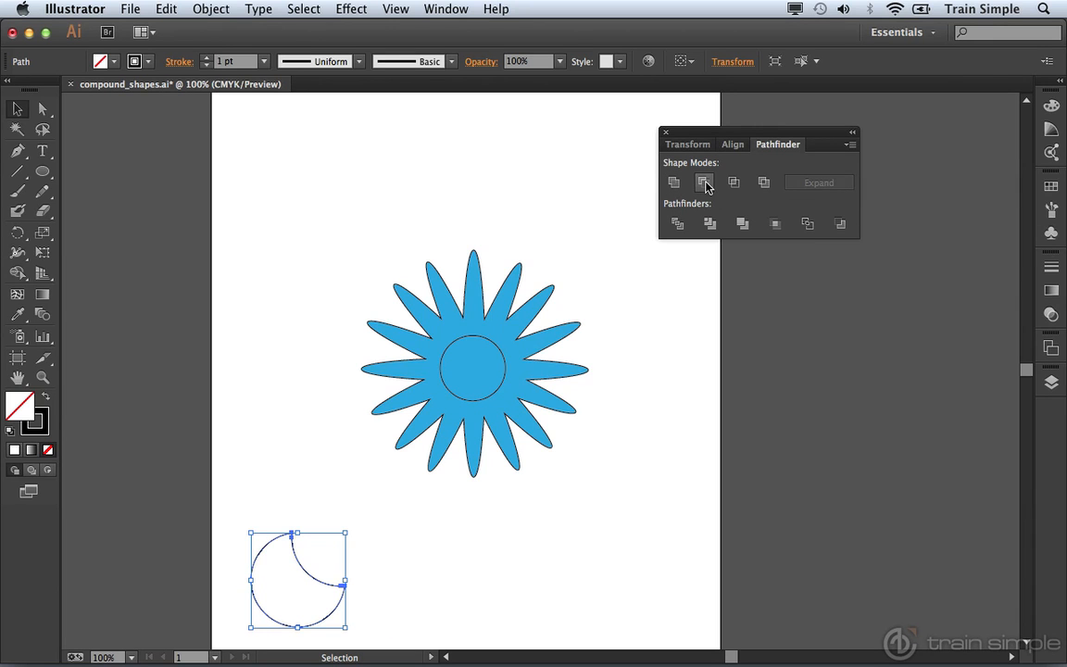
key("a")
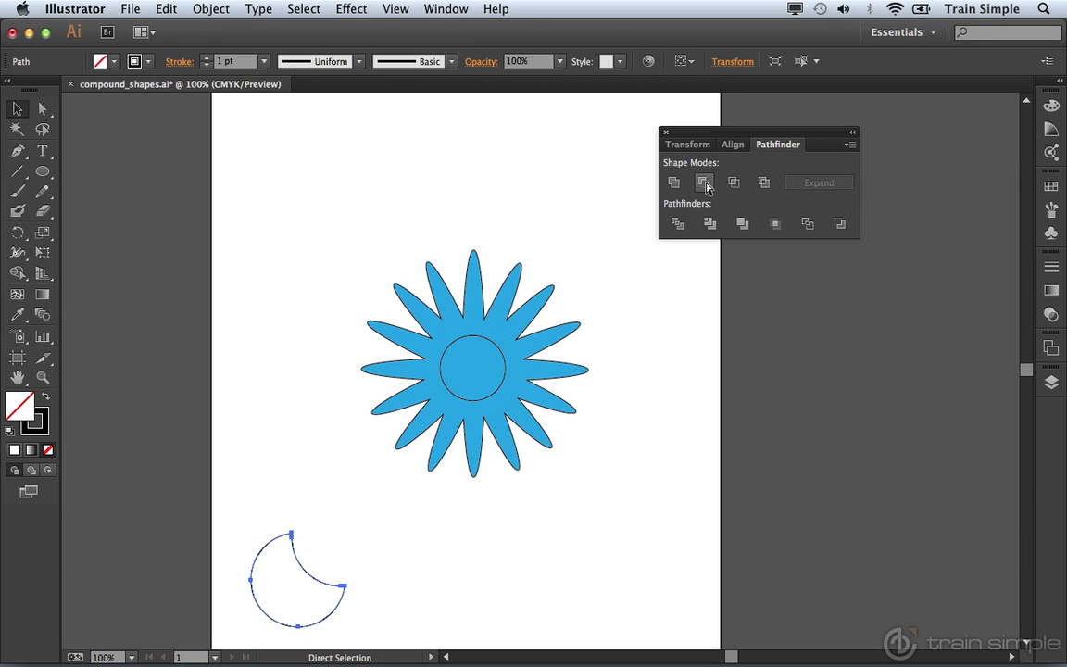
key("v")
key("super+z")
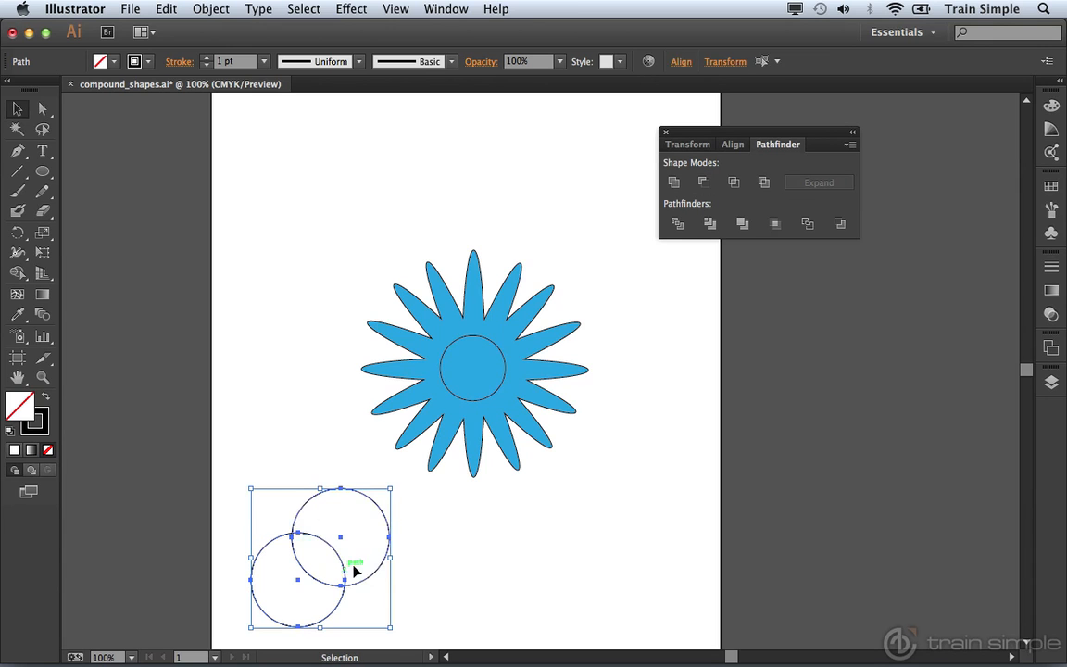
left_click(704, 182)
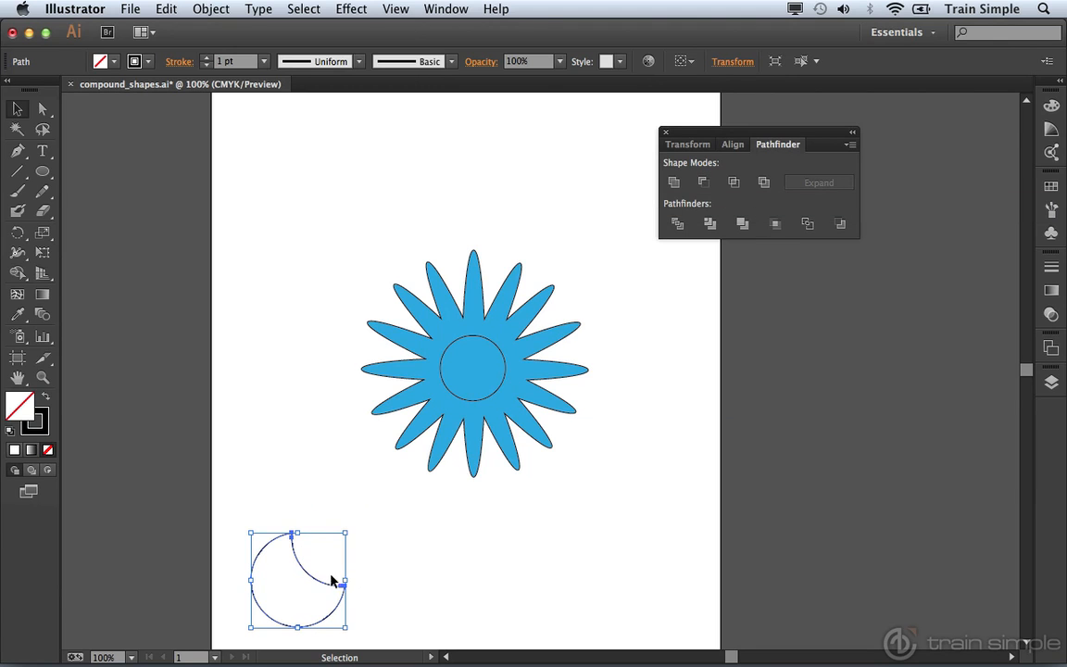
key("super+z")
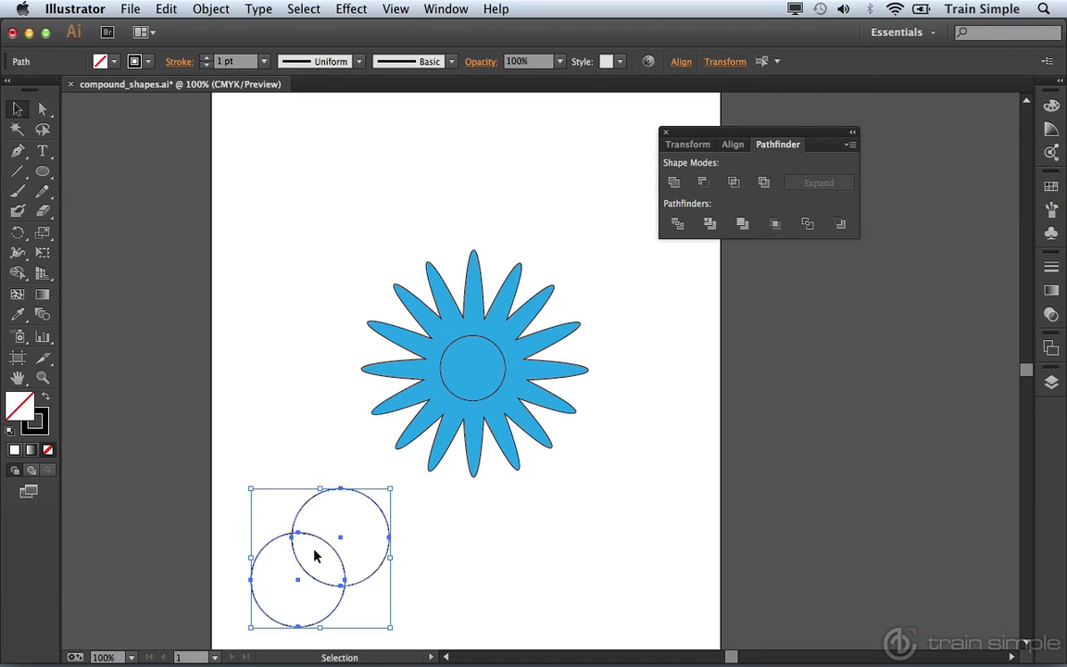
Cut the centre circle out of the blue flower with Minus Front and deselect the result.
left_click(455, 350)
left_click(486, 314, "shift")
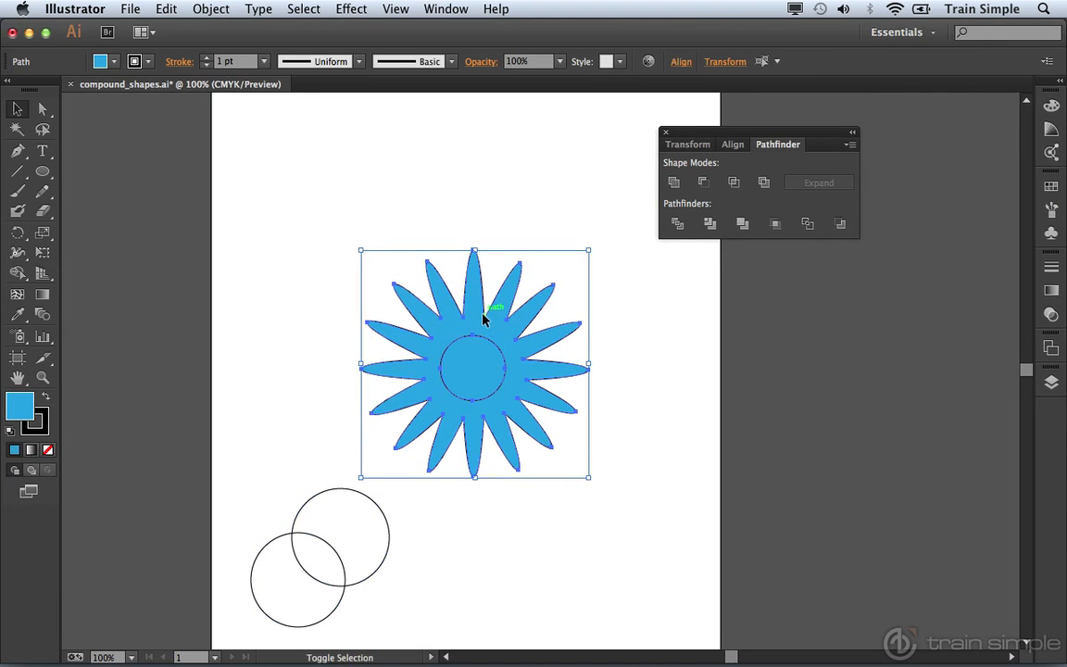
left_click(704, 186)
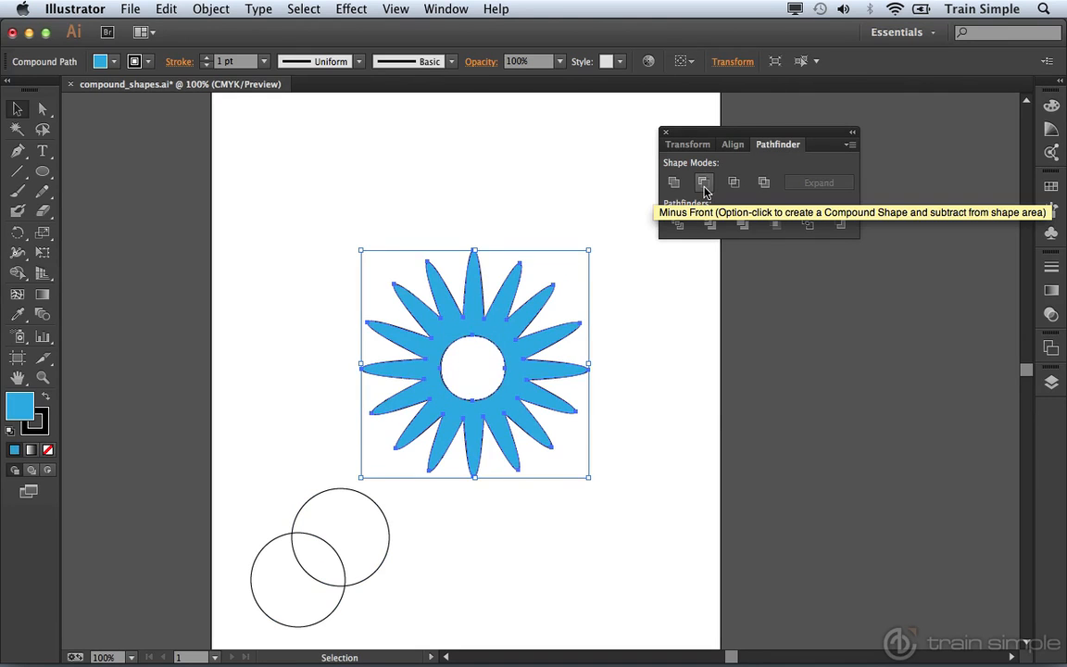
left_click(673, 380)
Reduce the two overlapping circles to their shared area with Pathfinder's Intersect shape mode.
left_click_drag(236, 464, 377, 593)
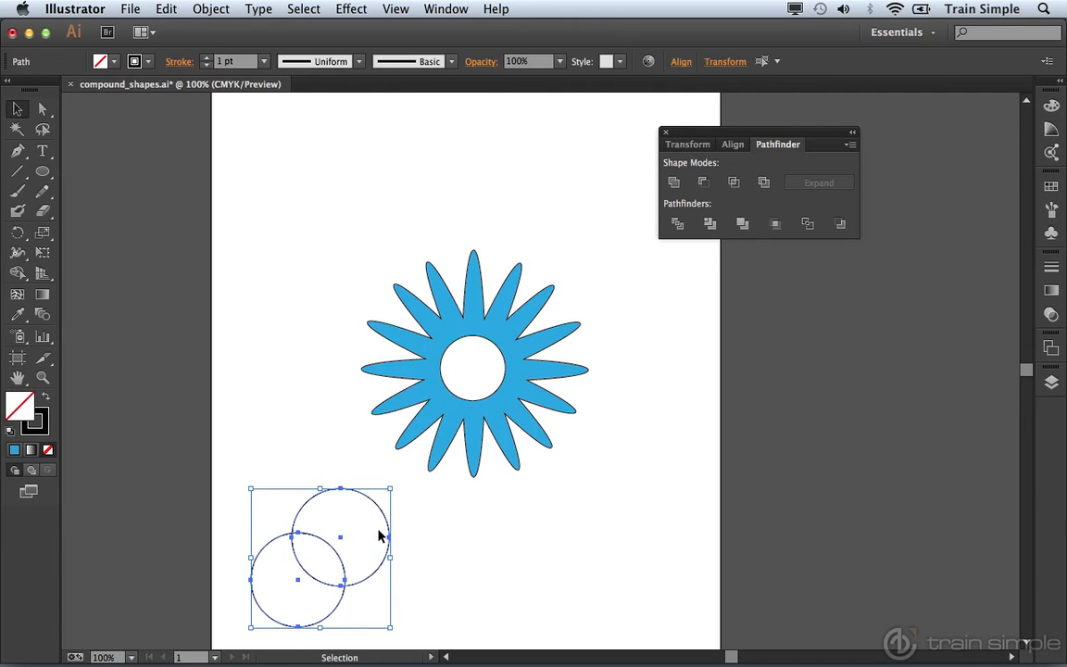
left_click(733, 188)
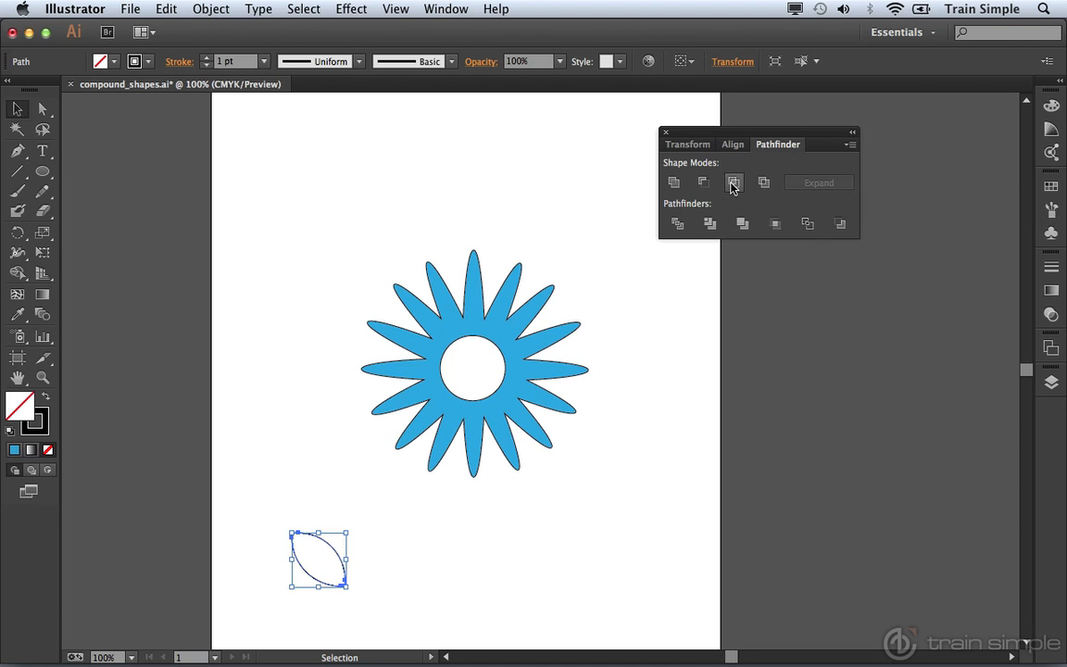
key("super+z")
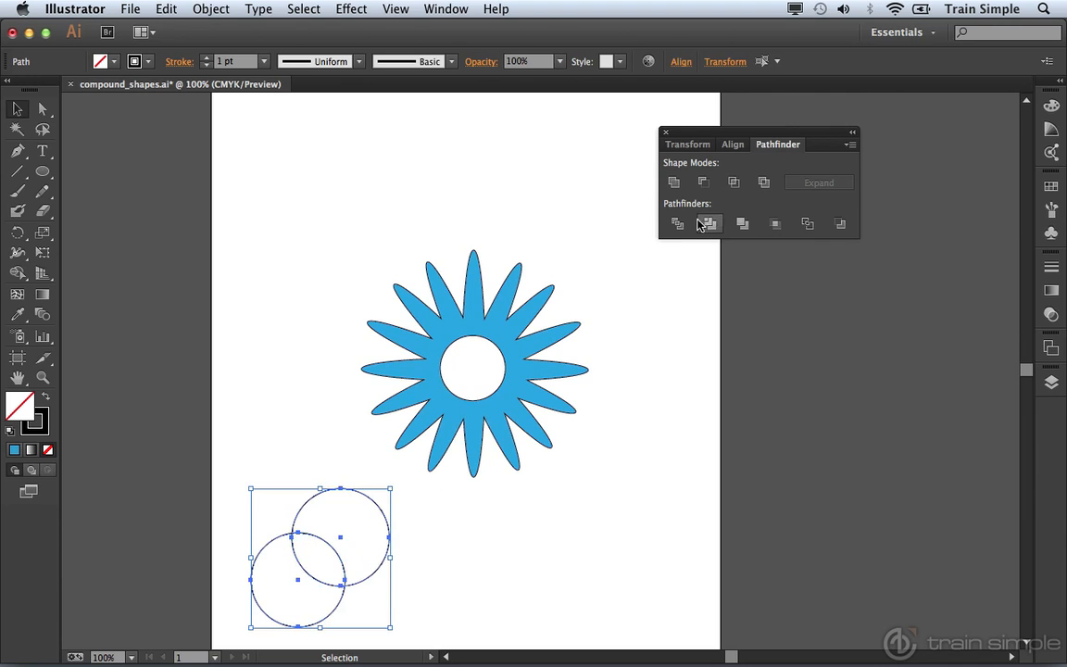
left_click(733, 183)
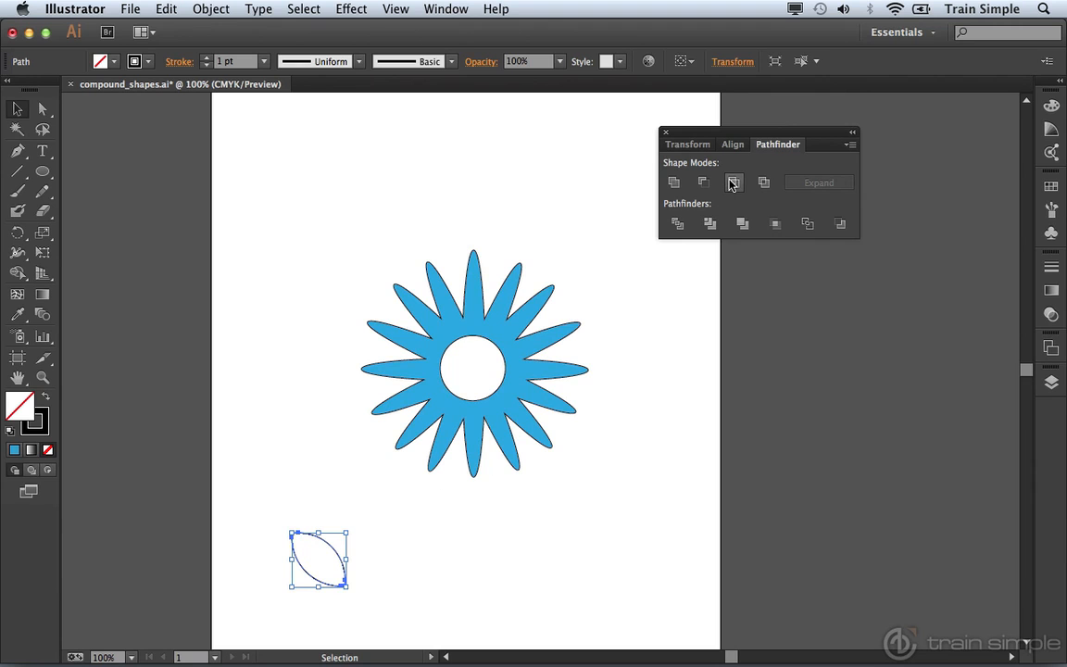
Check the anchor points of the intersected shape and undo the Intersect on the two circles.
key("a")
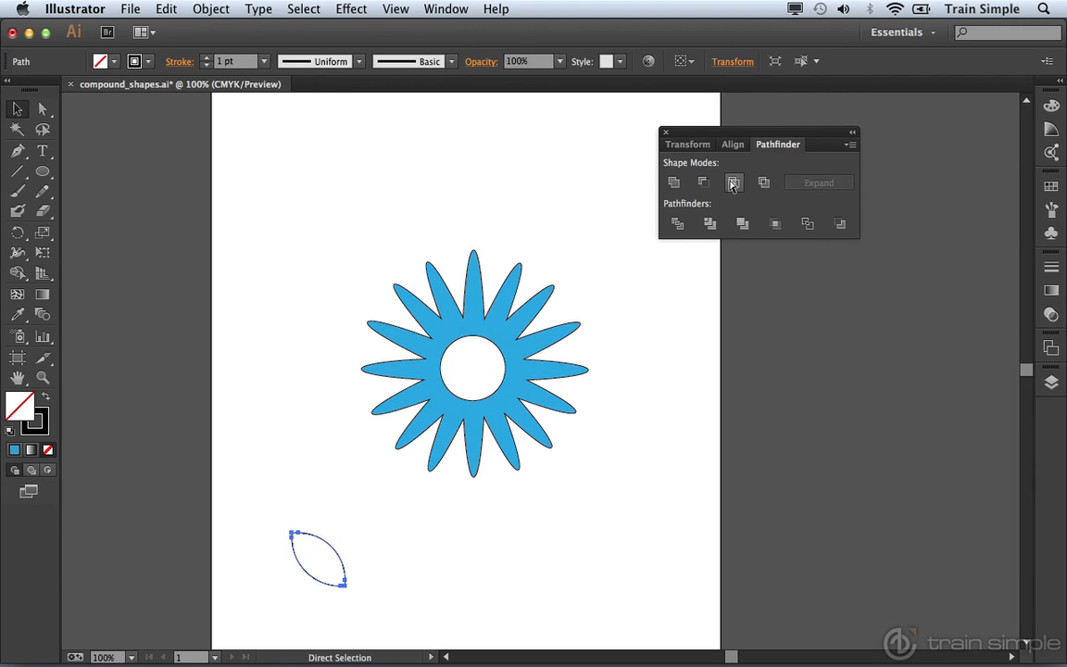
key("v")
key("super+z")
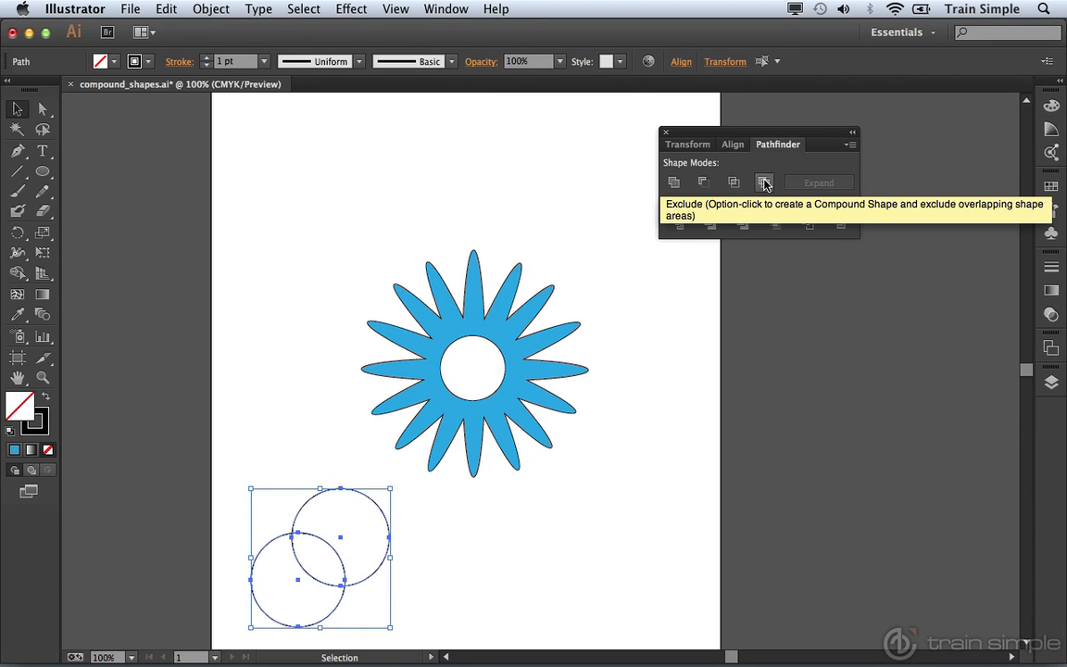
Try Exclude on the two overlapping circles and undo back to before the flower's centre was cut out.
left_click(764, 182)
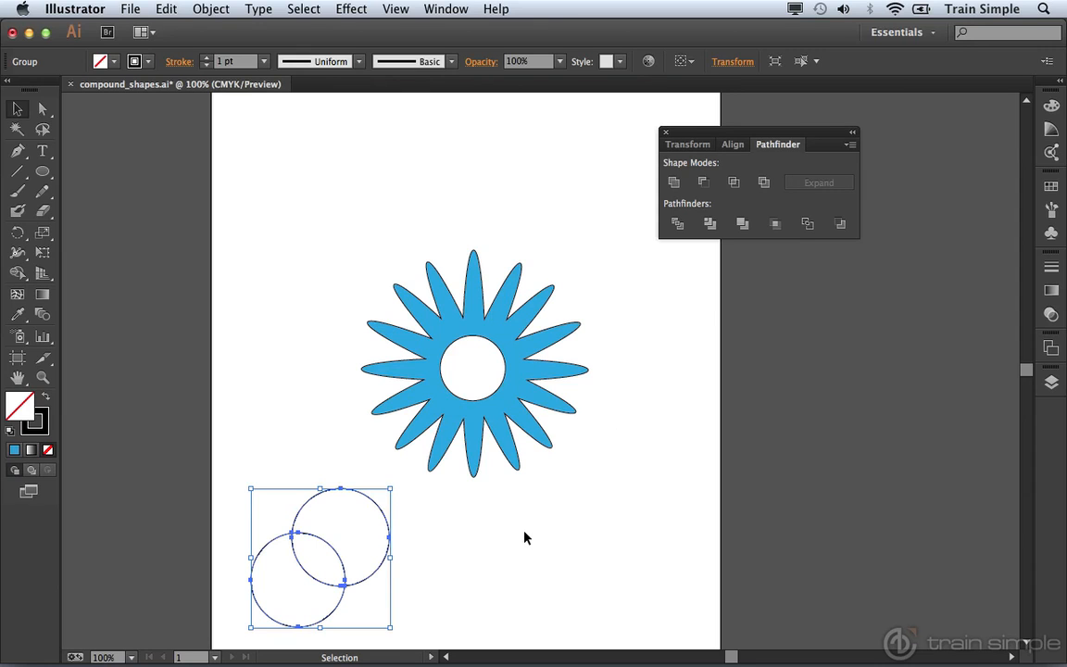
key("a")
key("v")
key("a")
key("ctrl+z")
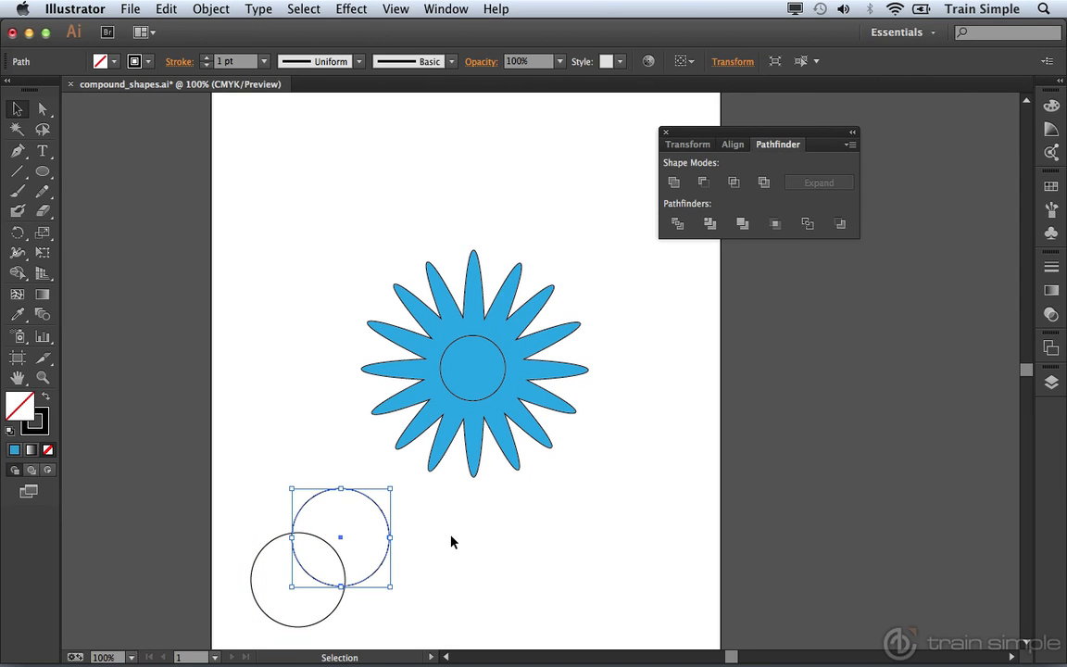
left_click(452, 542)
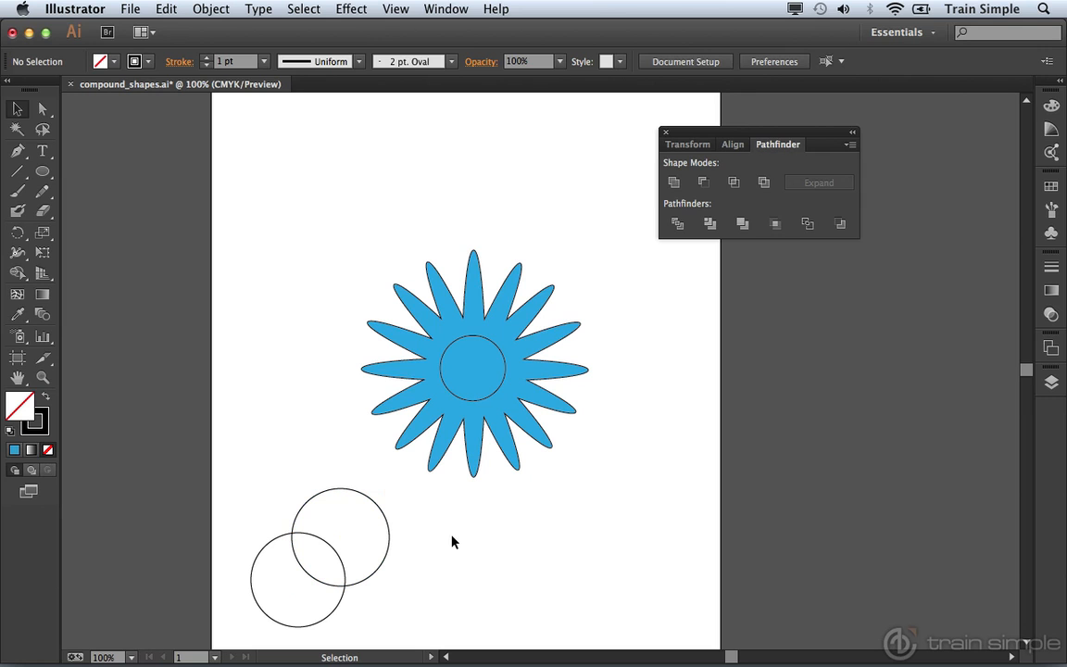
Revert compound_shapes.ai to its saved version, discarding the current changes.
left_click(130, 9)
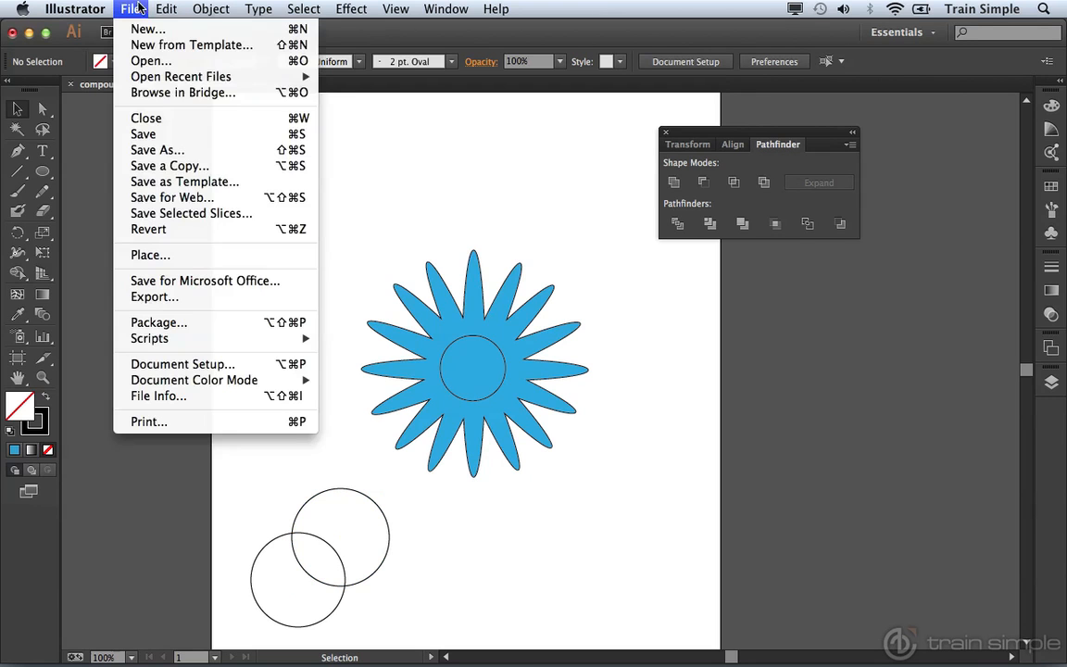
left_click(143, 230)
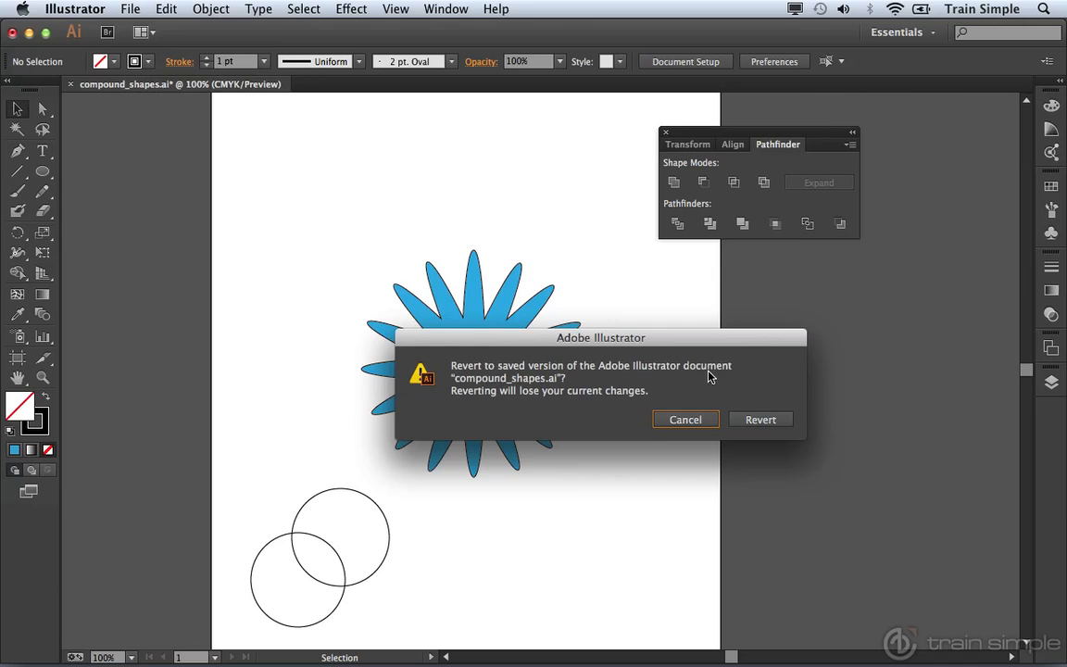
left_click(761, 419)
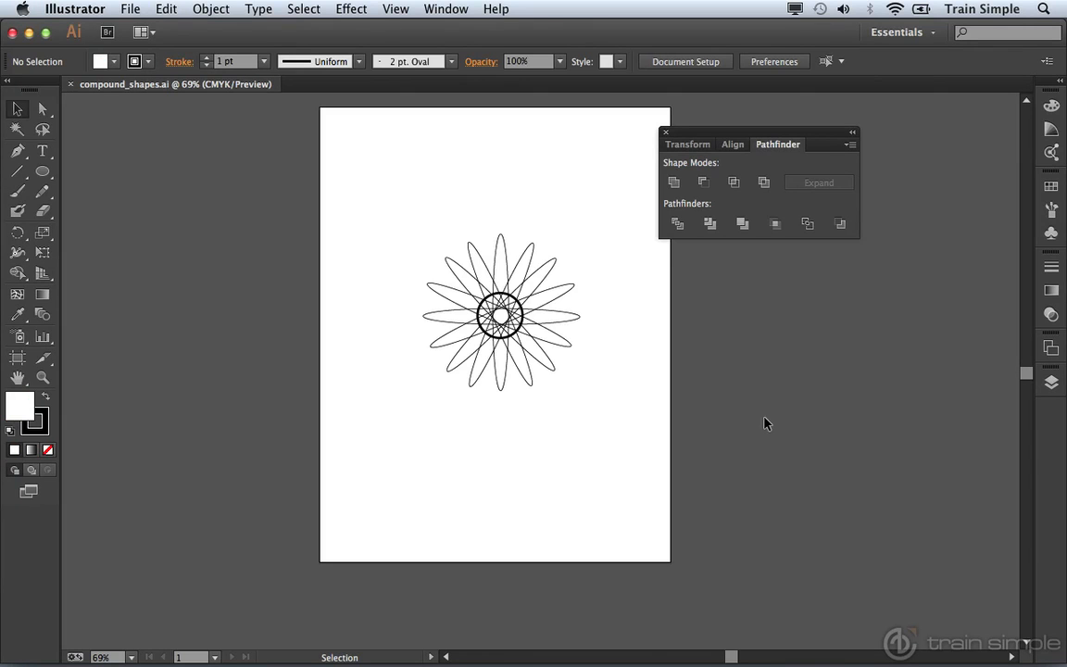
Unite all the flower's petals, excluding the thick centre circle, as a compound shape and expand it into a path.
key("z")
left_click(547, 388)
left_click(469, 294)
left_click_drag(549, 330, 470, 378)
left_click_drag(241, 149, 643, 552)
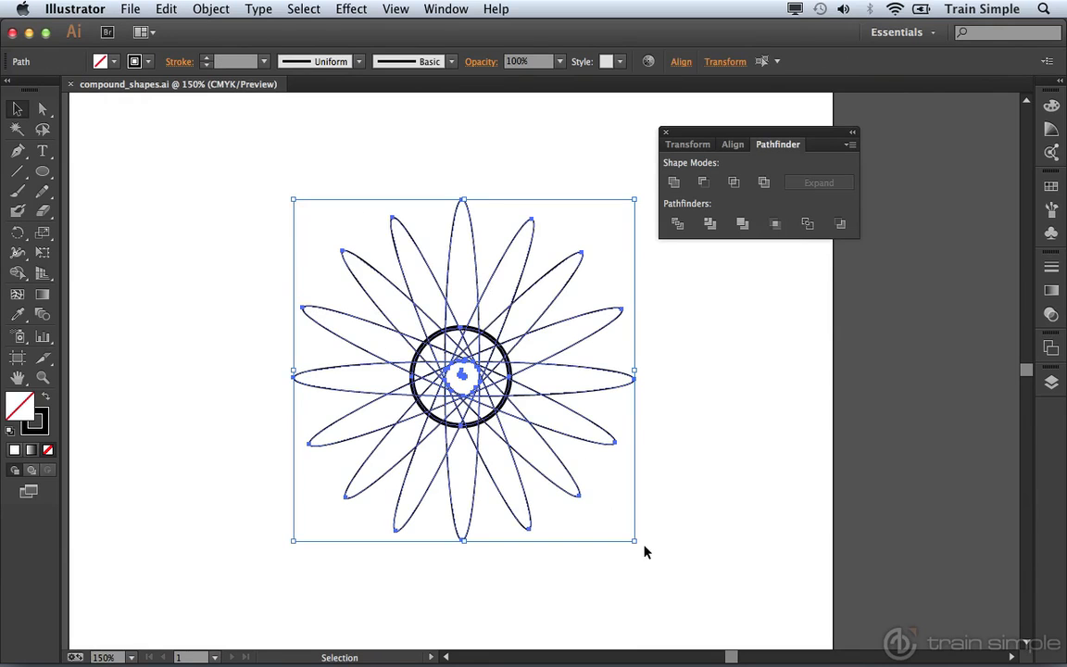
left_click(415, 396, "shift")
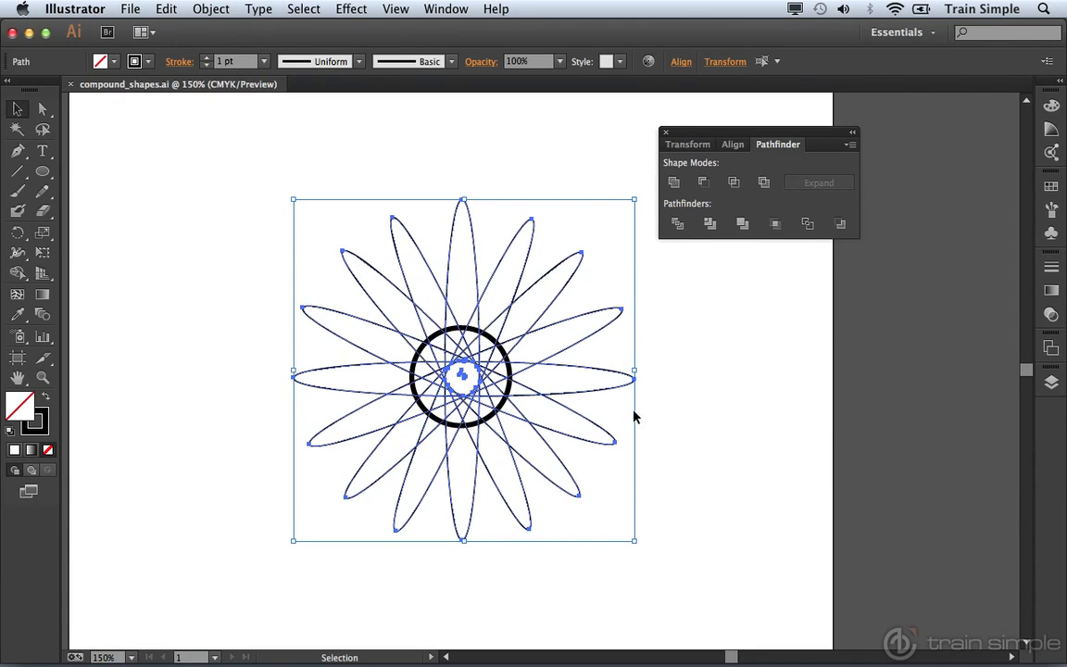
left_click(673, 183, "alt")
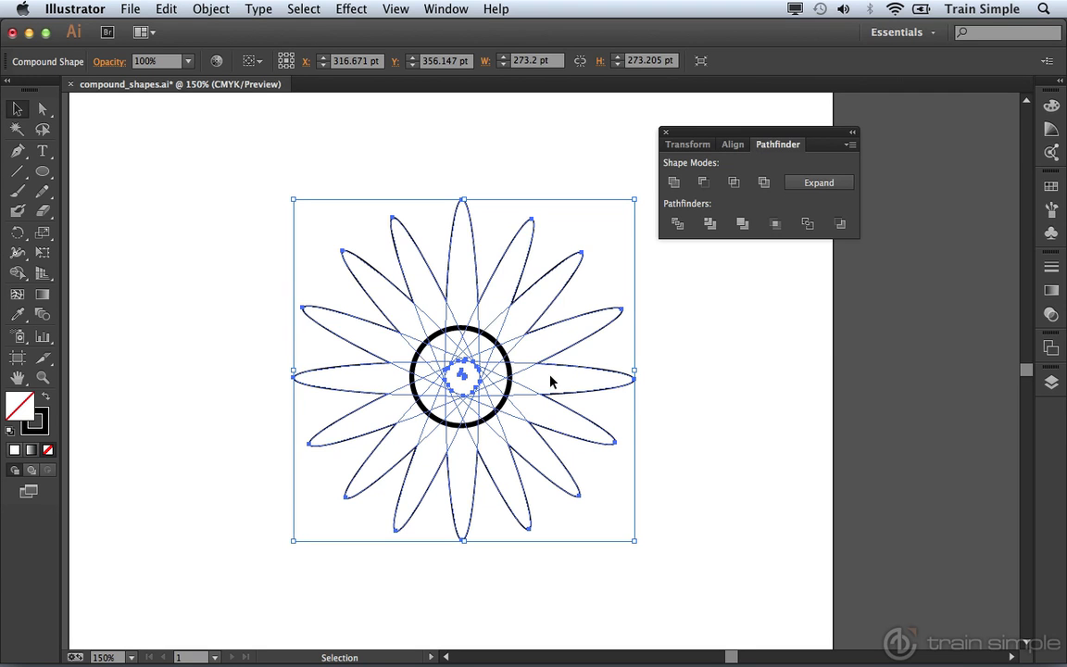
left_click(816, 185)
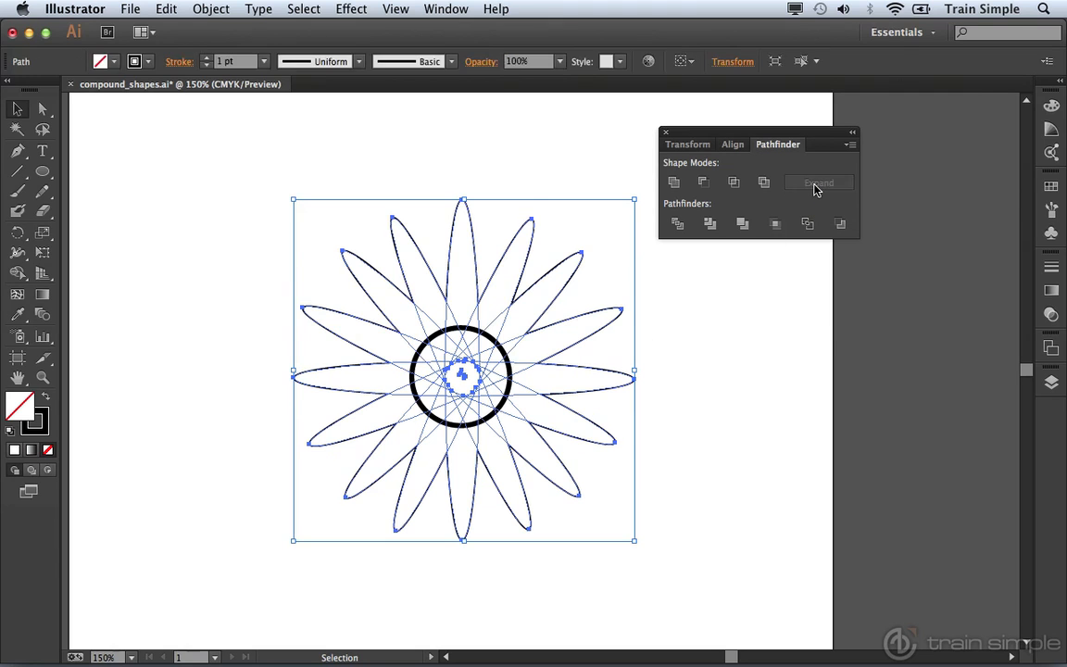